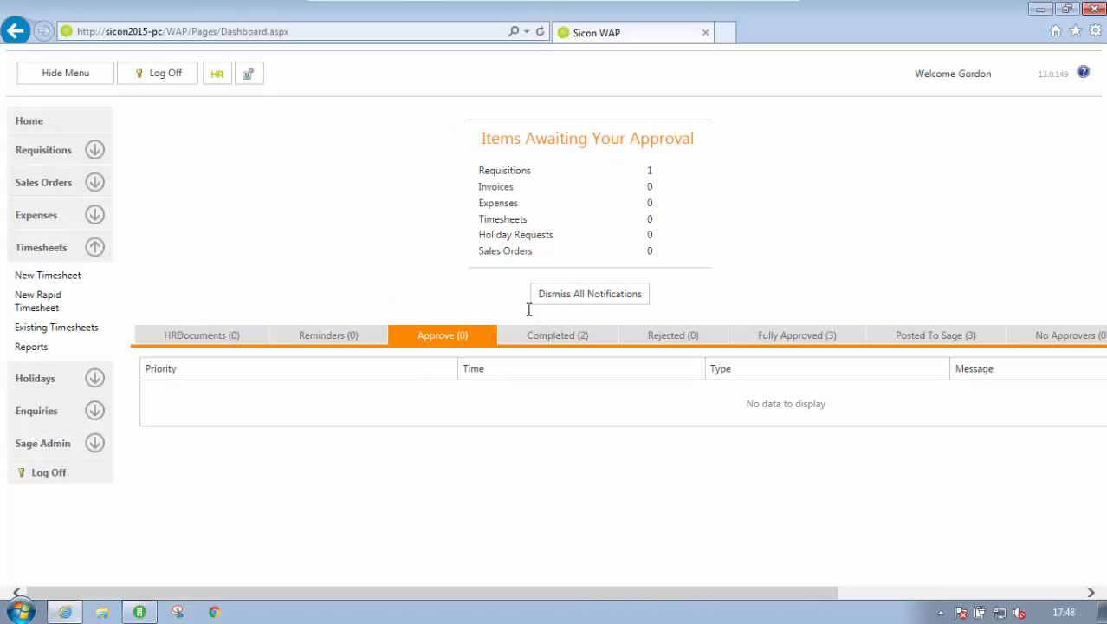
Create a new timesheet and add a login activity entry for Monday, in at 08:30 and out at 17:00
click(50, 279)
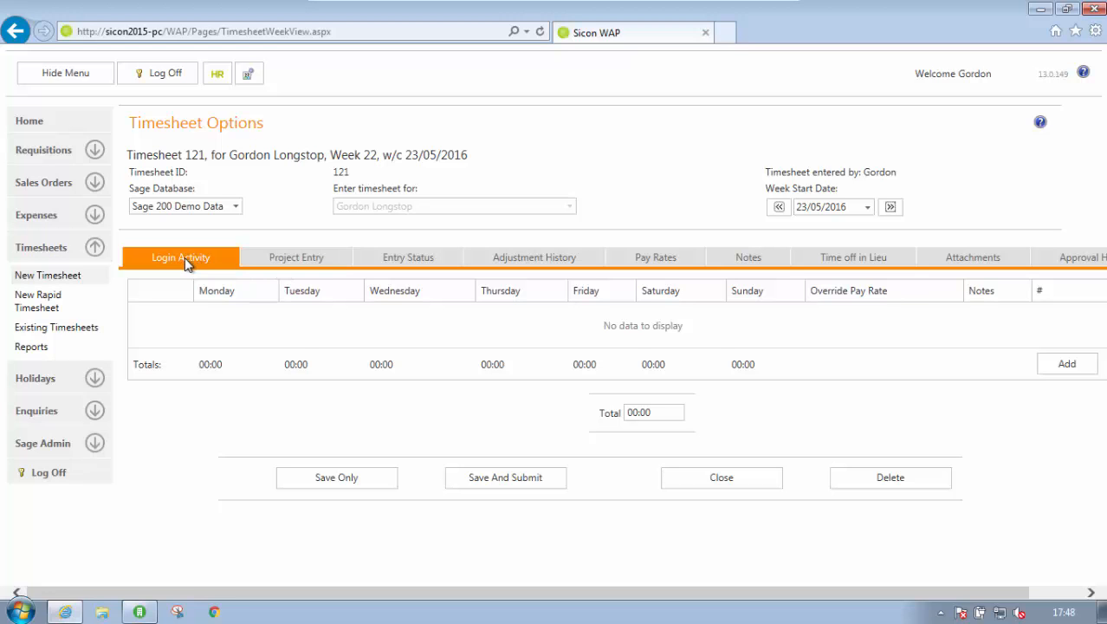
click(1087, 372)
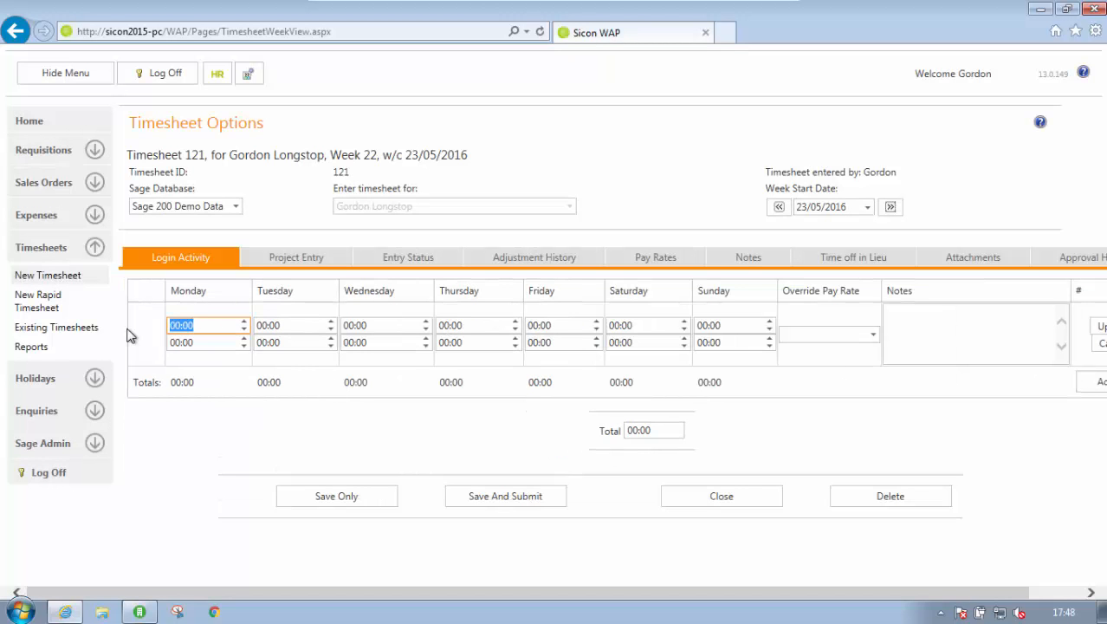
text(08:30)
key(Tab)
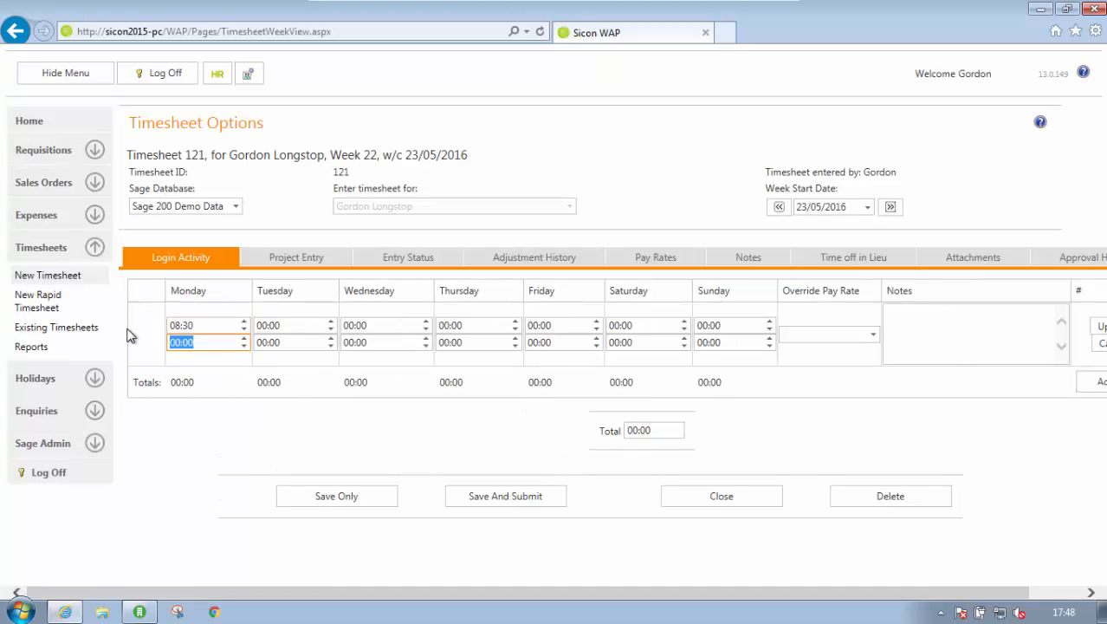
text(17:00)
key(Tab)
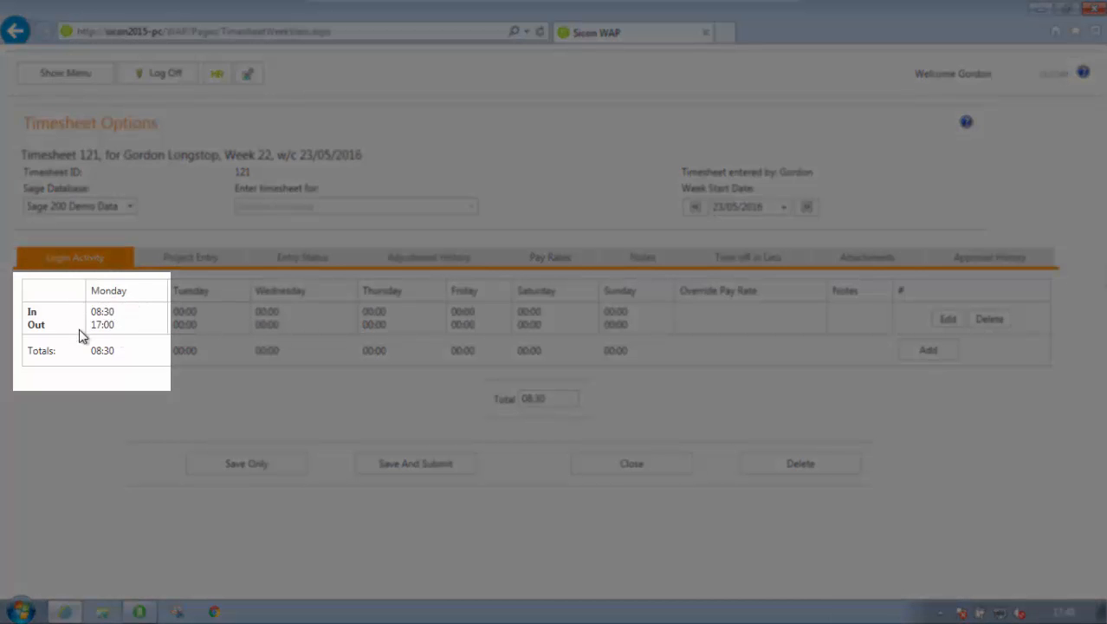
Review how Monday's login hours are split by pay rate, and return to the login activity
click(539, 262)
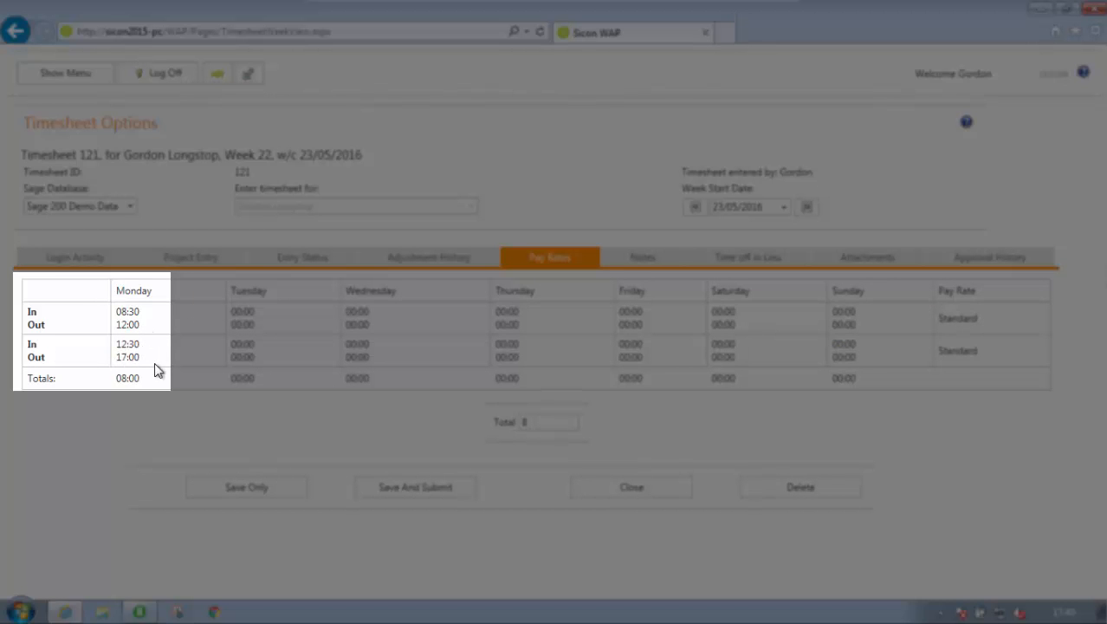
click(91, 260)
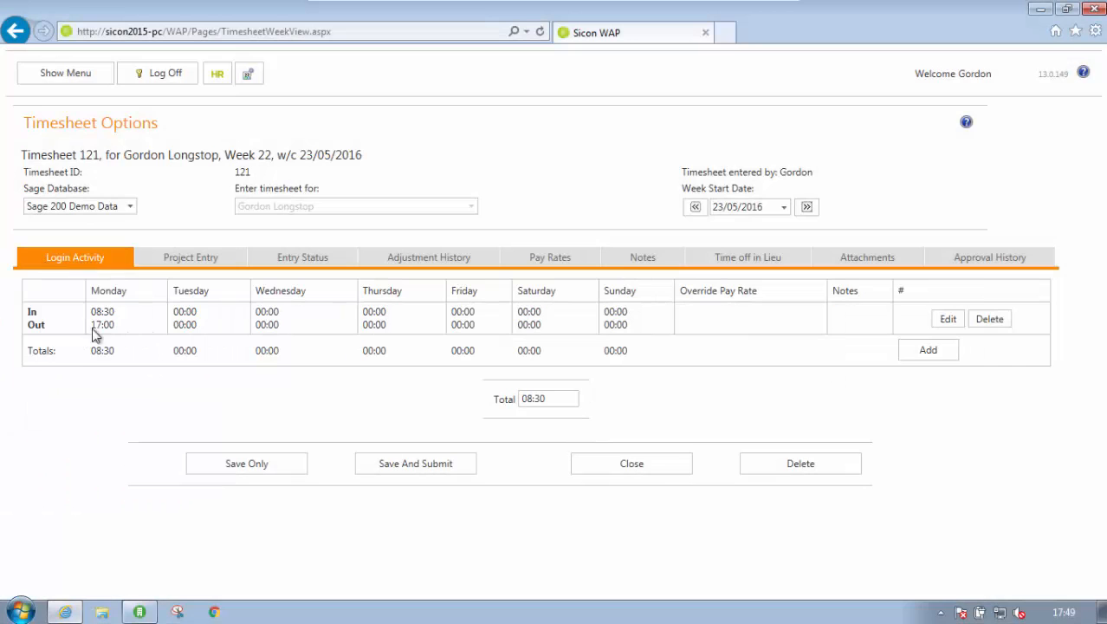
Add a project entry line with Monday's start time at 08:30 and end time at 12:00
click(189, 264)
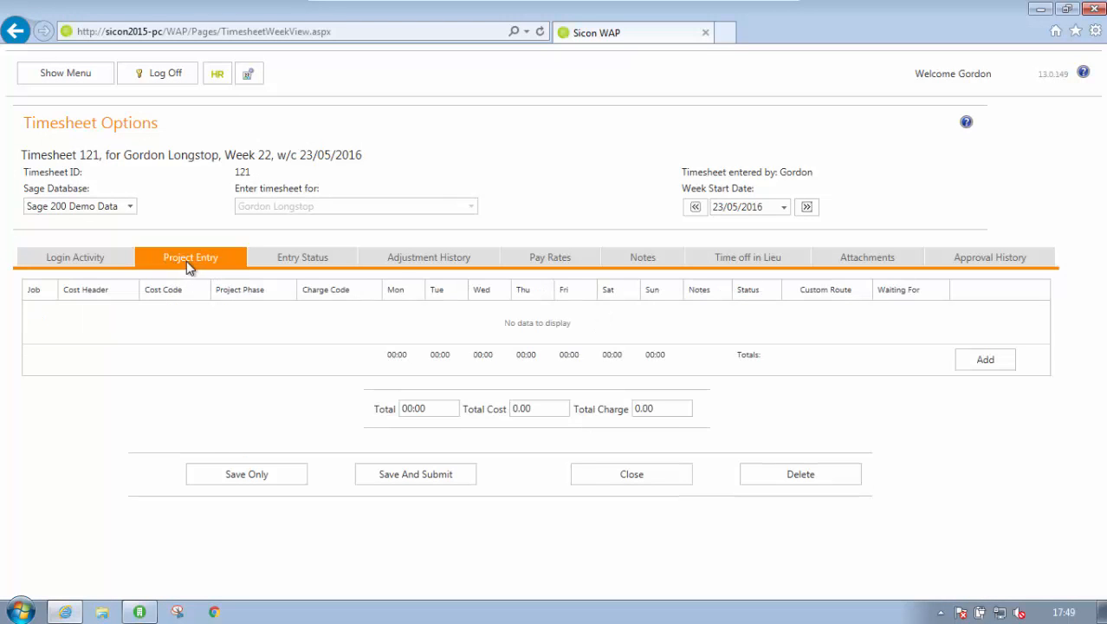
click(984, 362)
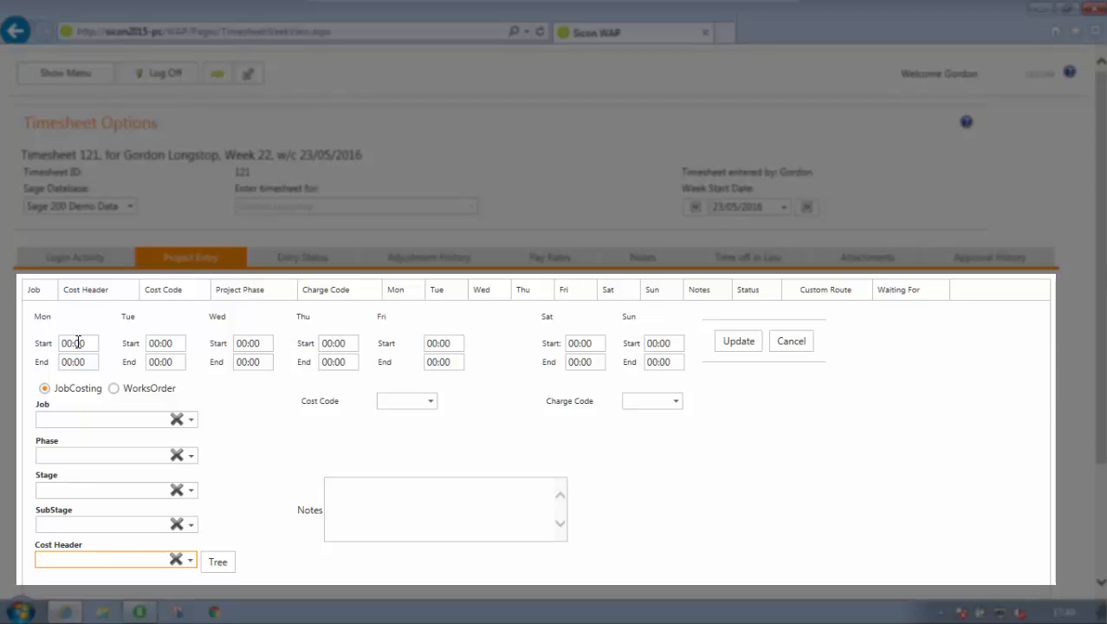
click(76, 343)
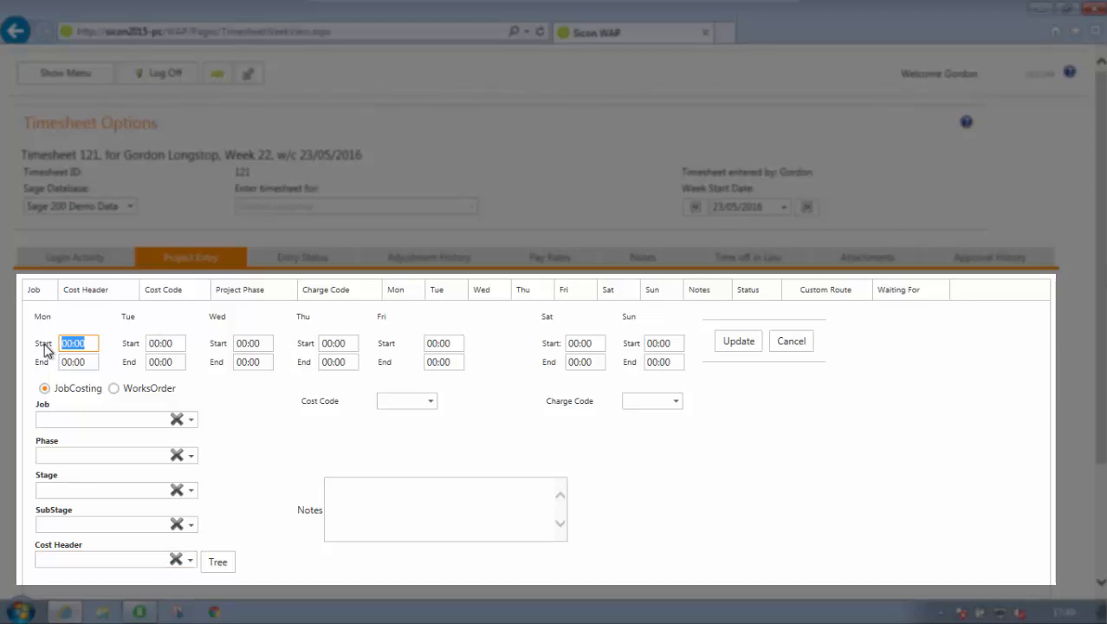
text(08:30)
key(Tab)
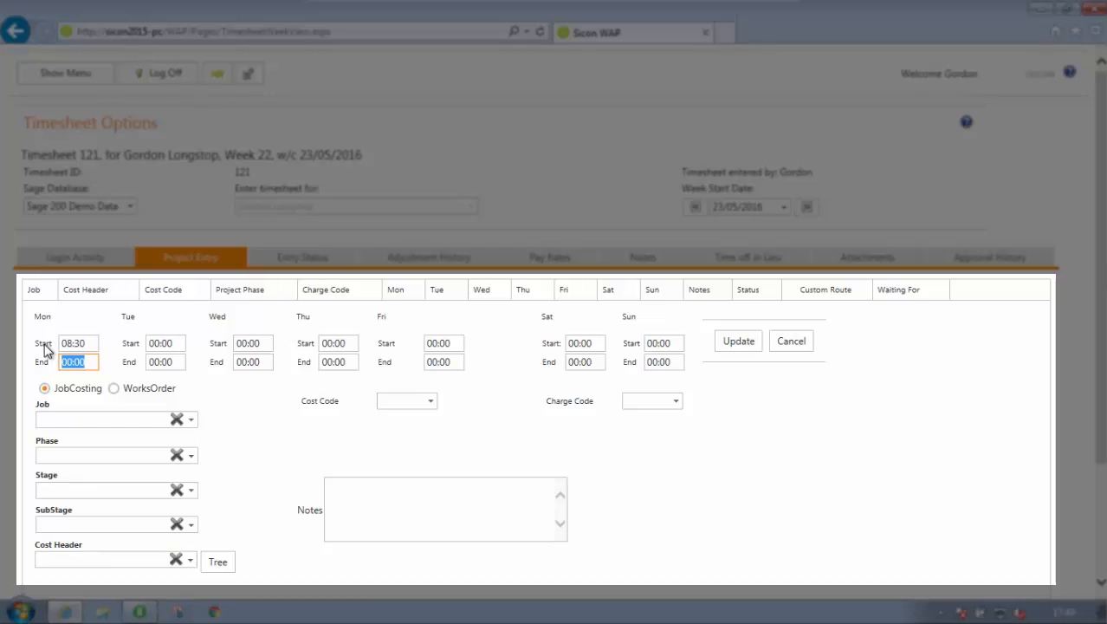
text(12)
key(Tab)
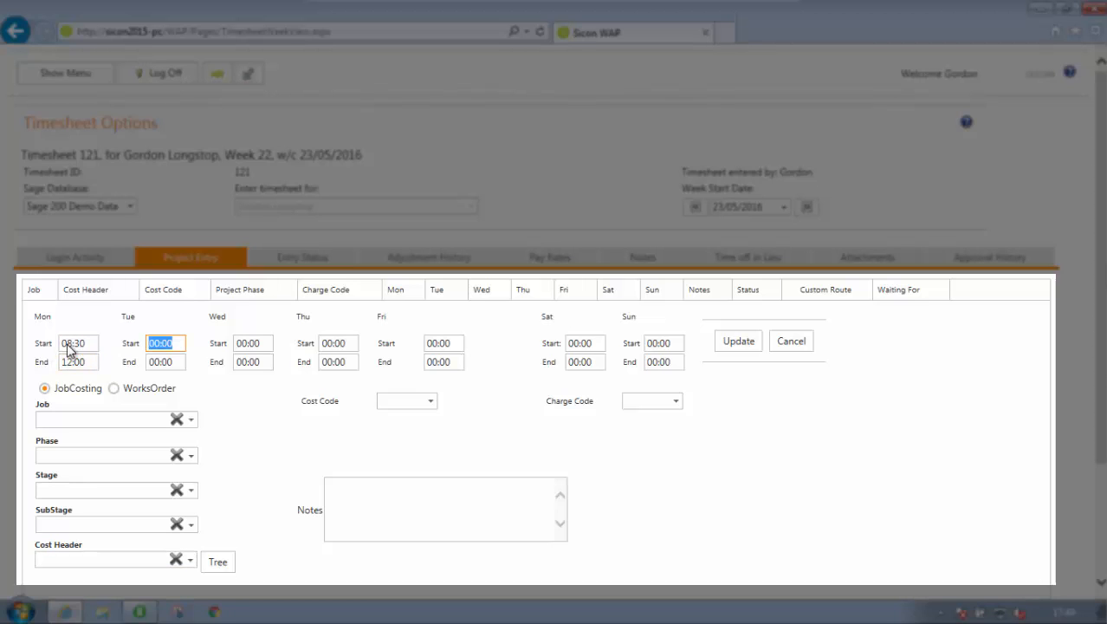
Set the project line's cost code and charge code to Normal, enter the note "Notes" and update the line
click(431, 401)
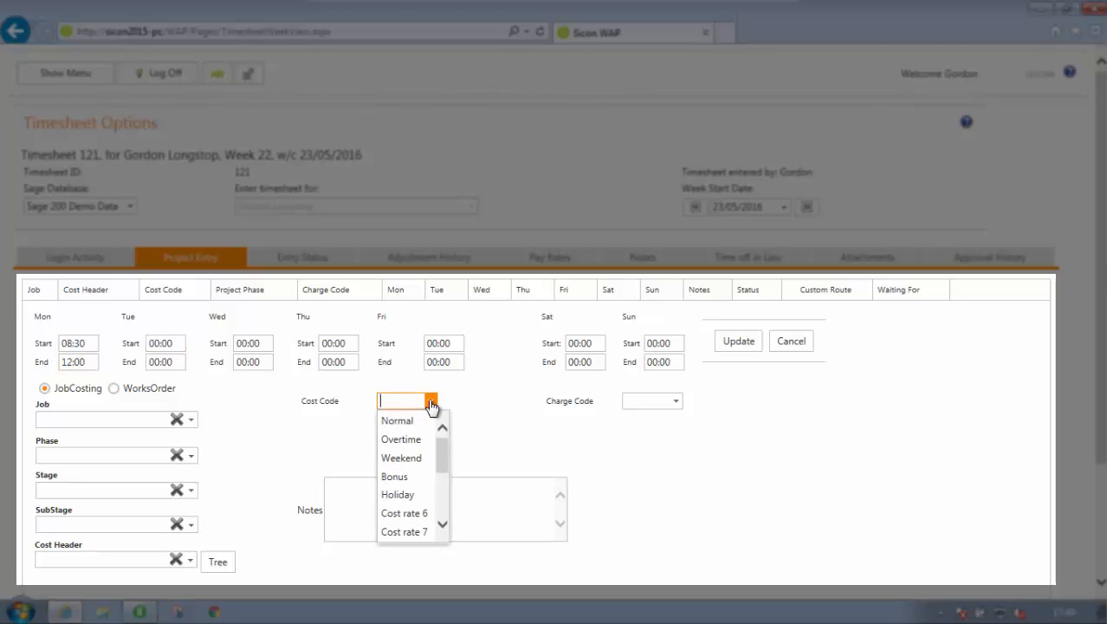
click(405, 422)
click(676, 406)
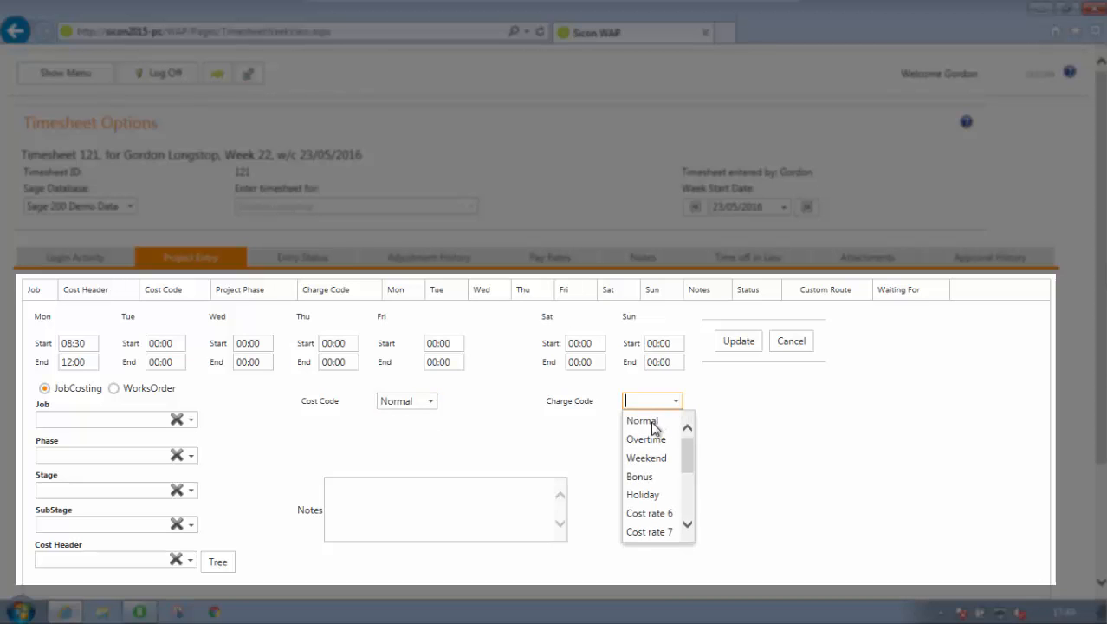
click(647, 422)
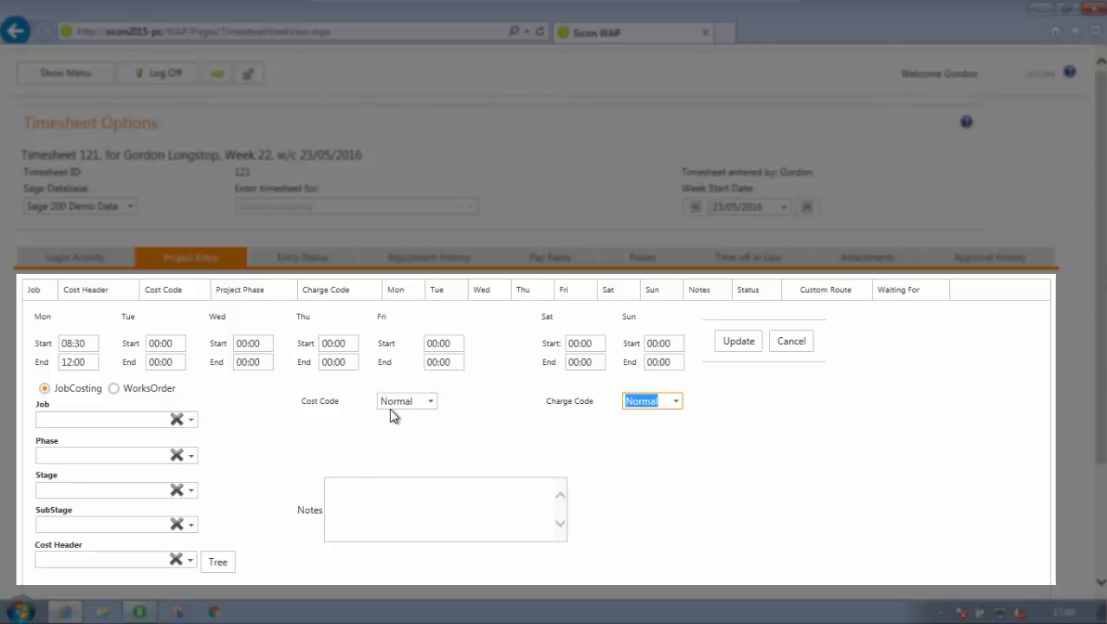
click(363, 488)
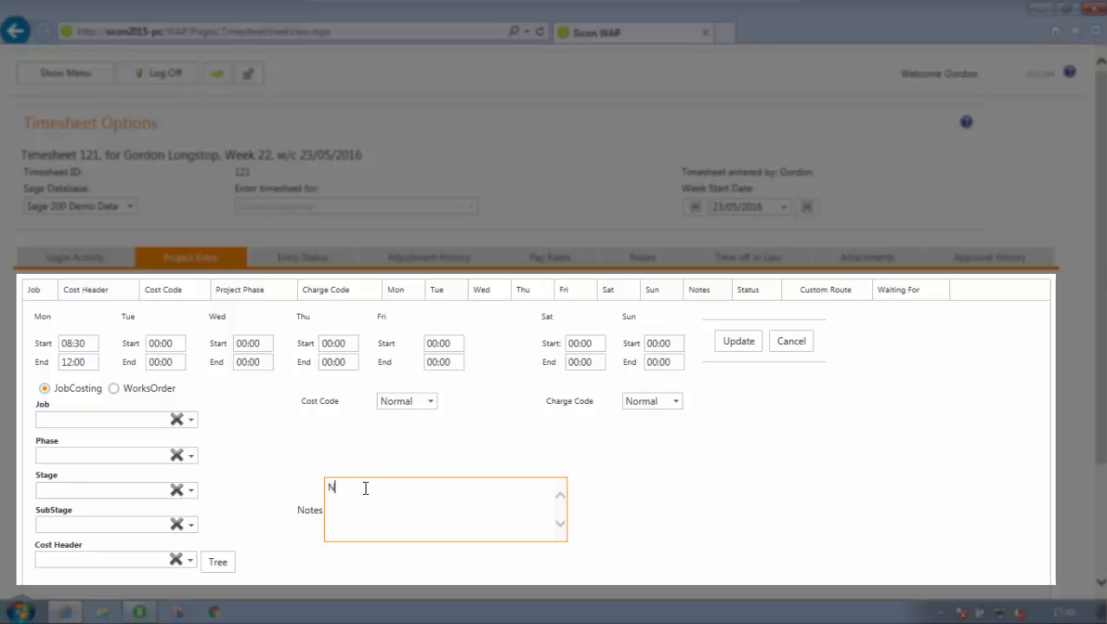
scroll(365, 488, down, 1)
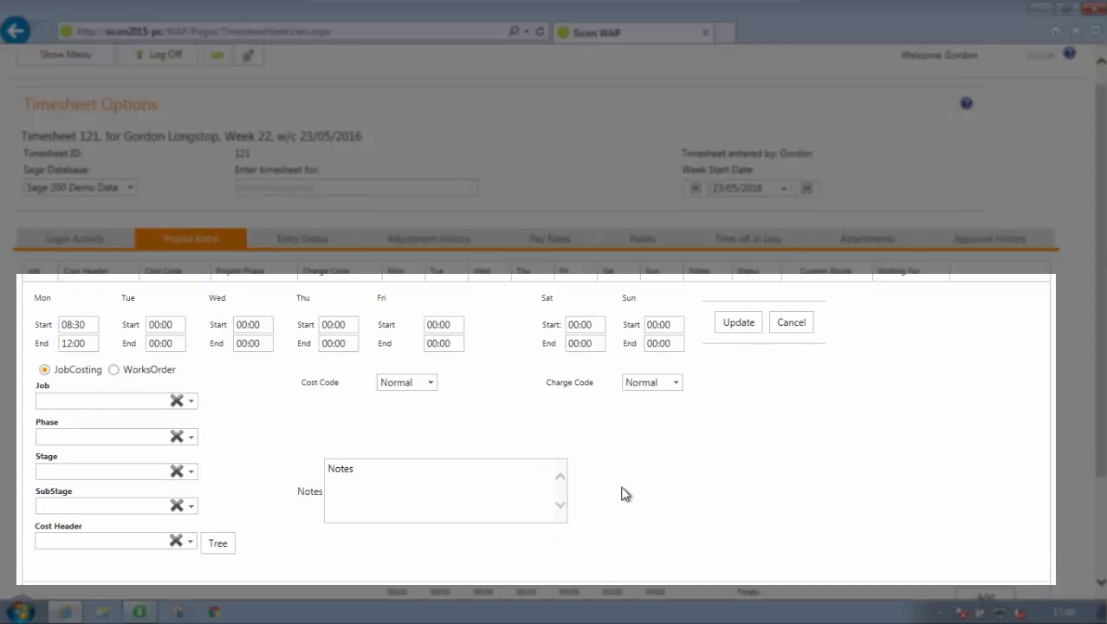
click(726, 326)
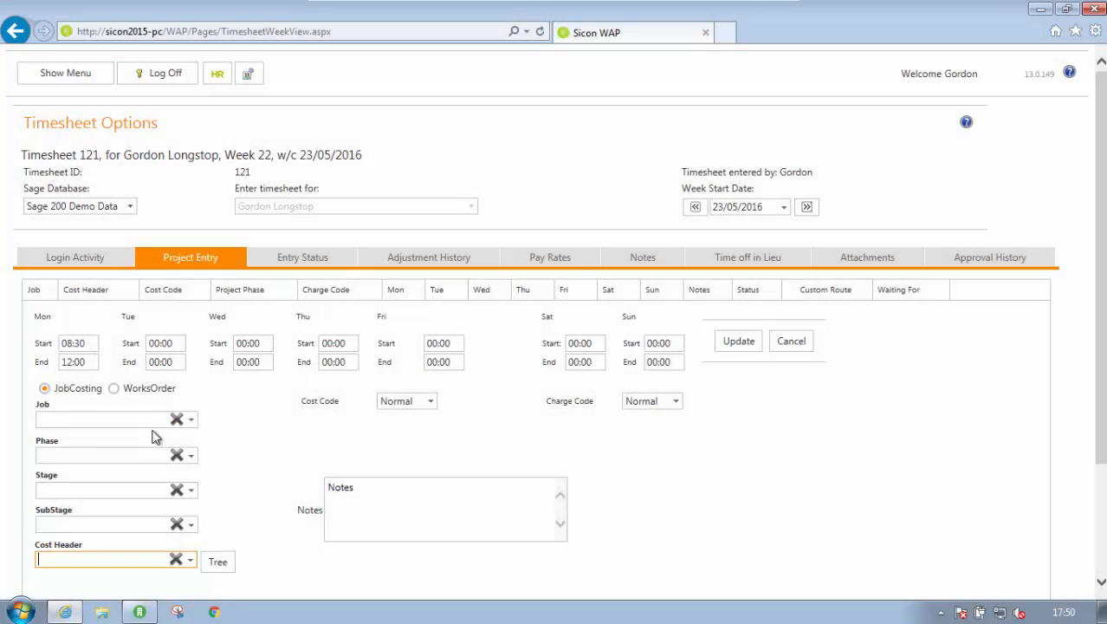
click(129, 419)
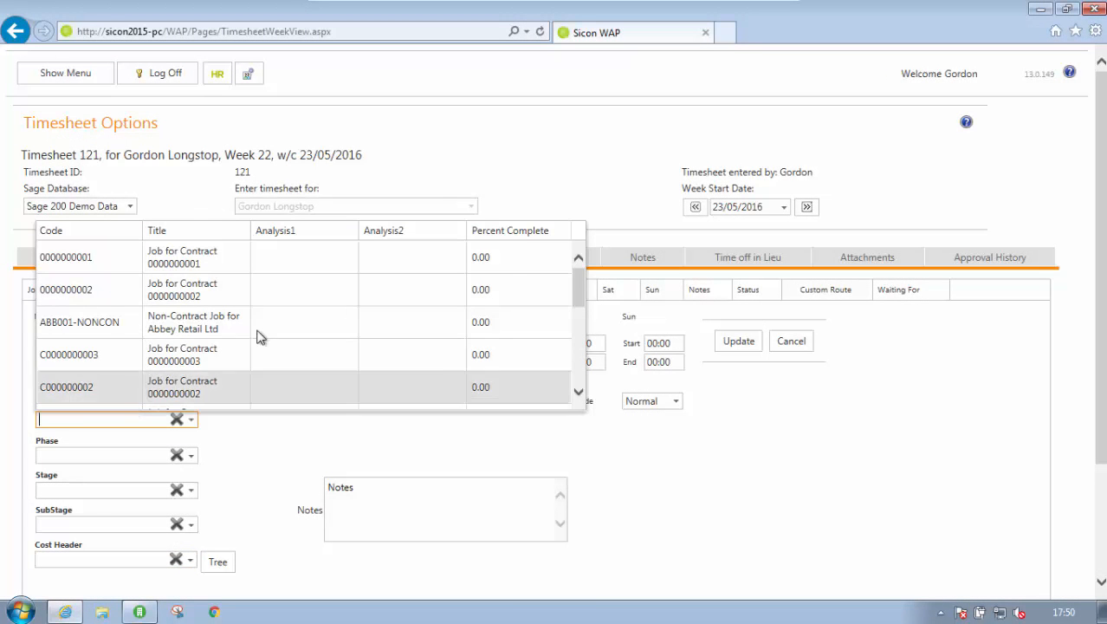
drag(577, 282, 573, 352)
click(187, 377)
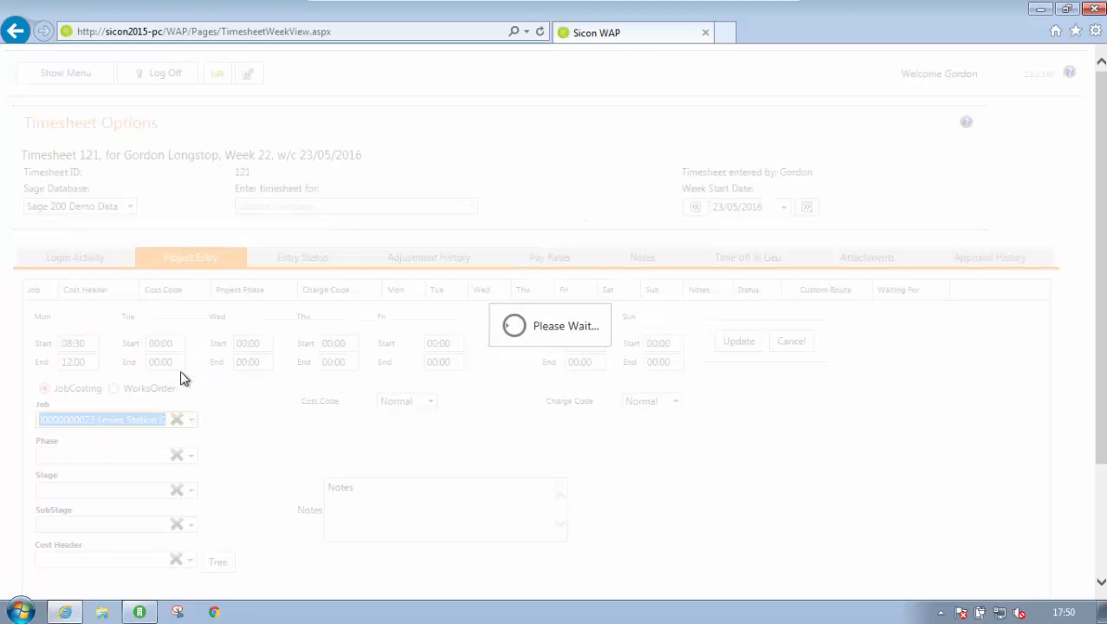
click(78, 560)
click(91, 522)
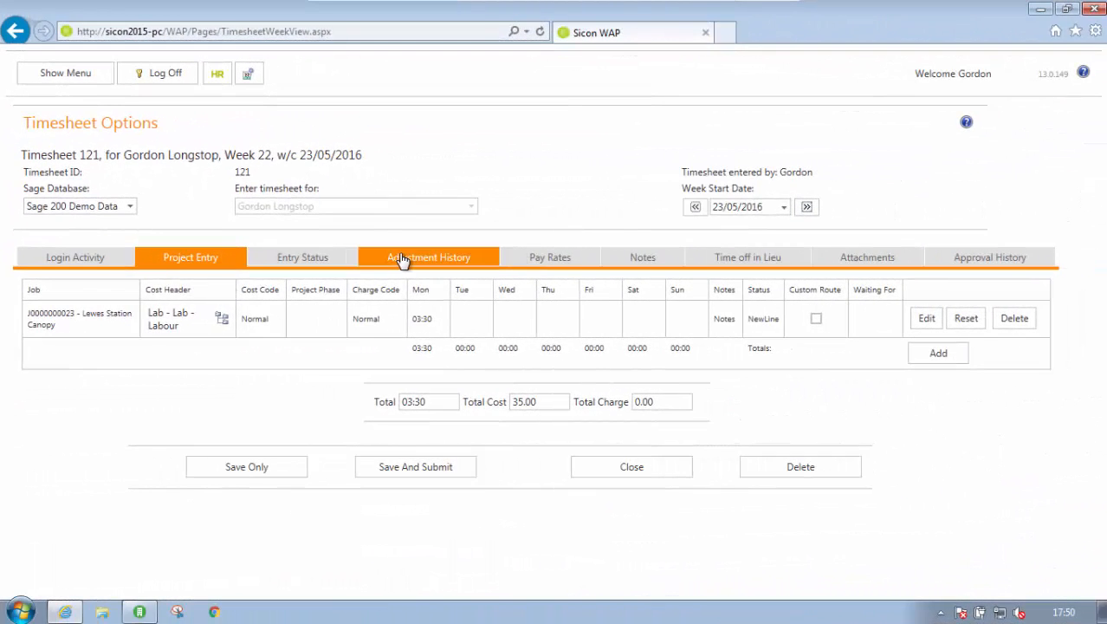
Review the timesheet's notes, time off in lieu and attachments
click(654, 269)
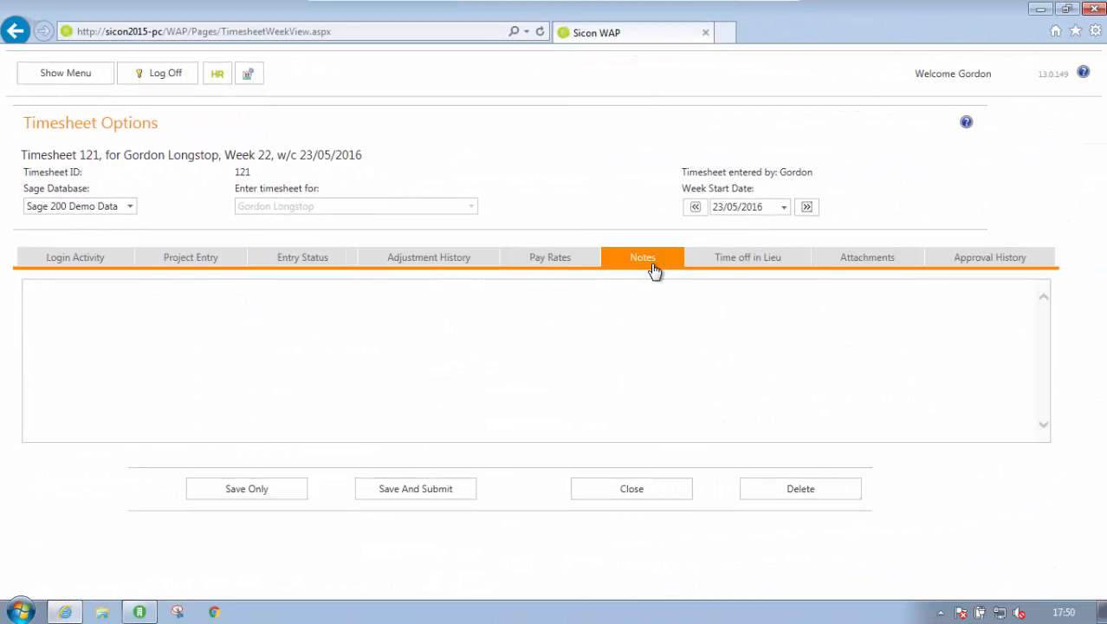
click(728, 275)
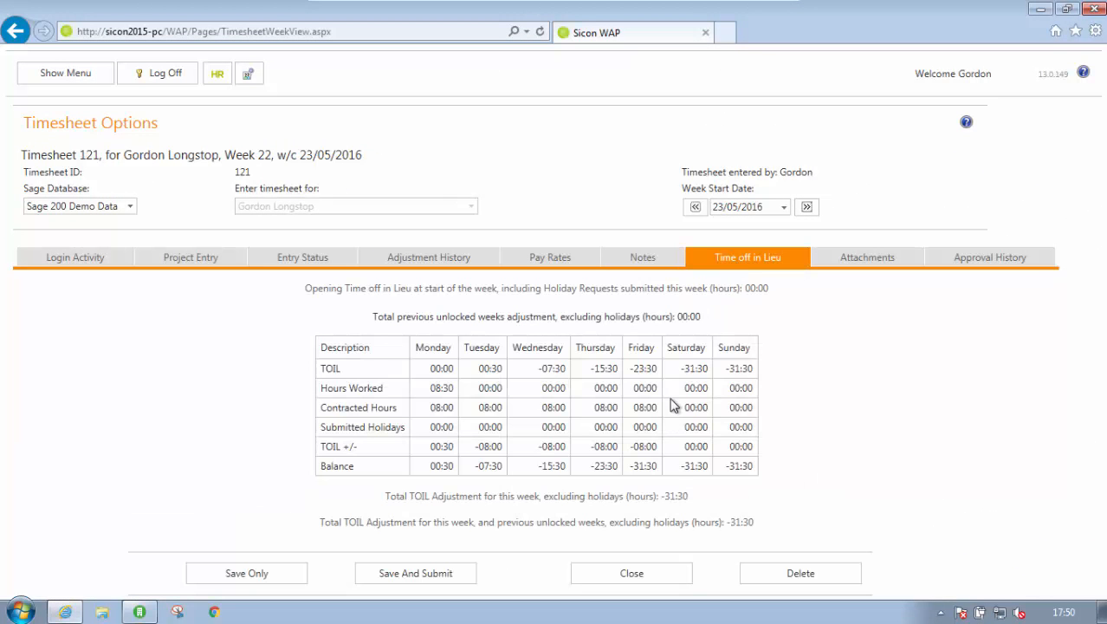
click(871, 262)
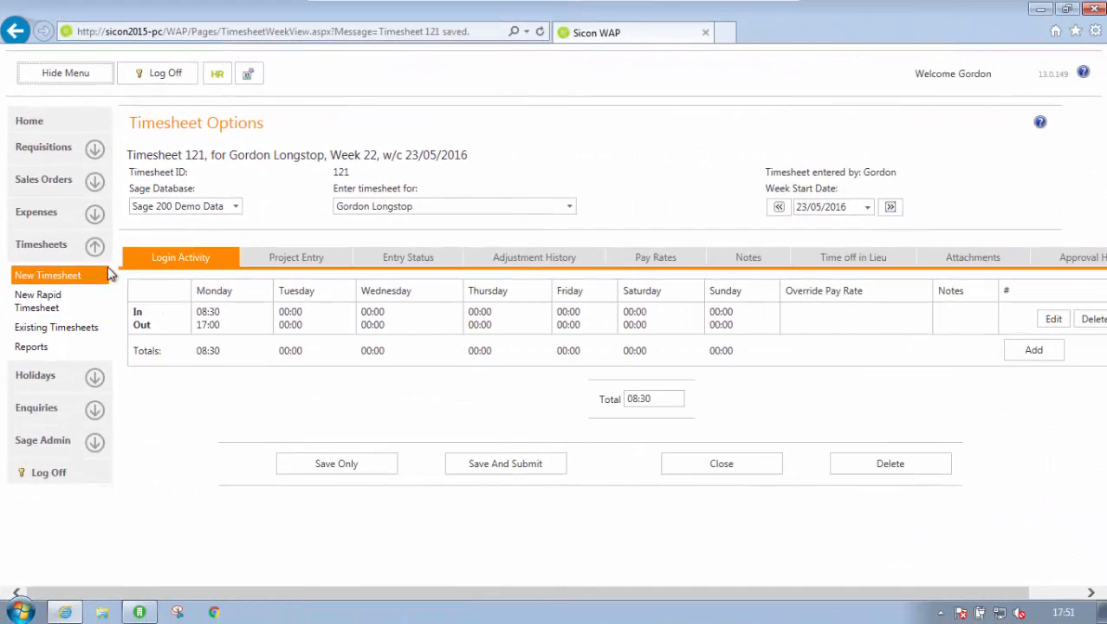
click(39, 302)
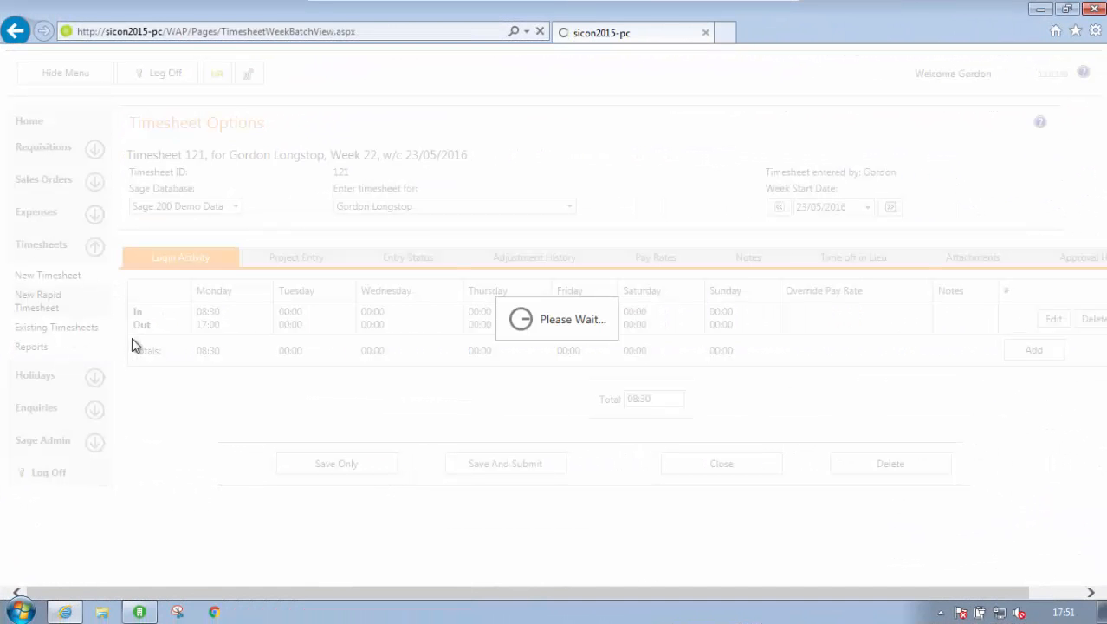
click(168, 345)
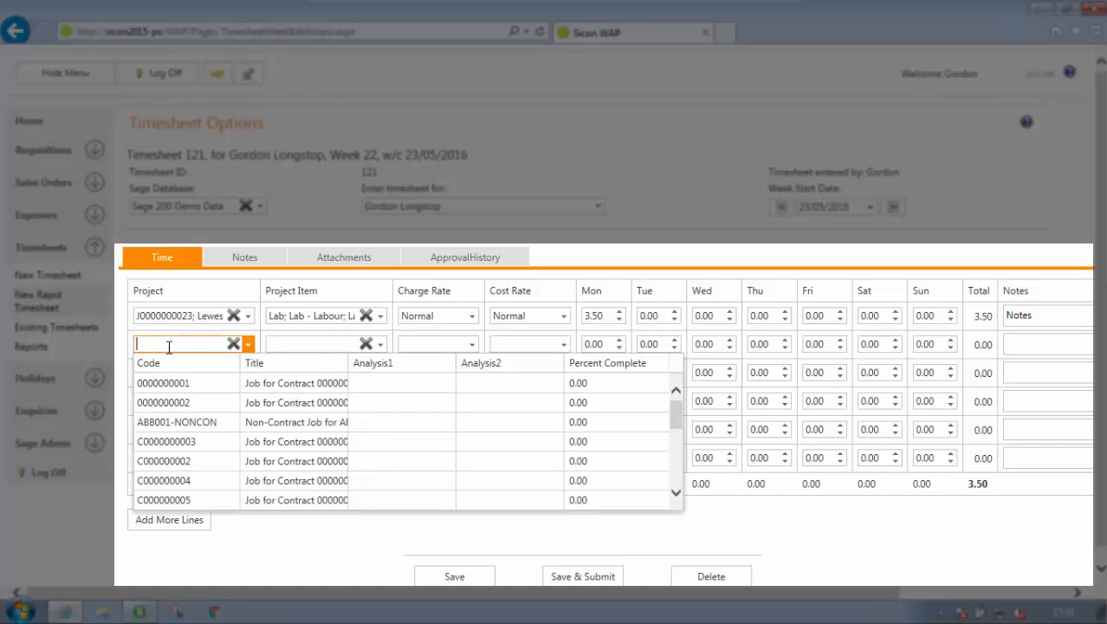
text(28)
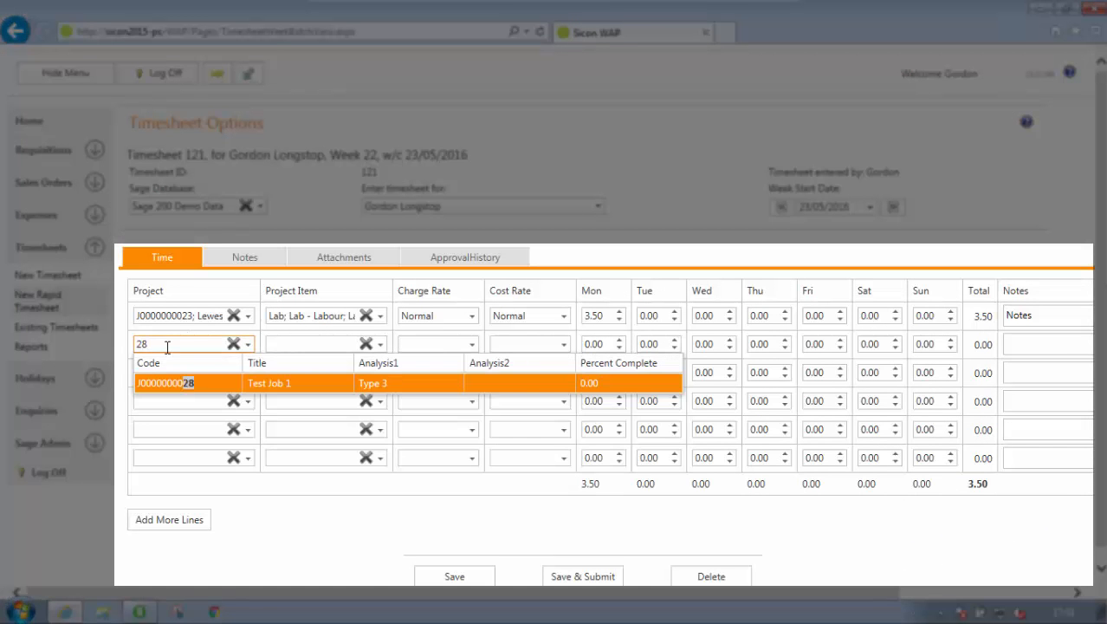
click(184, 382)
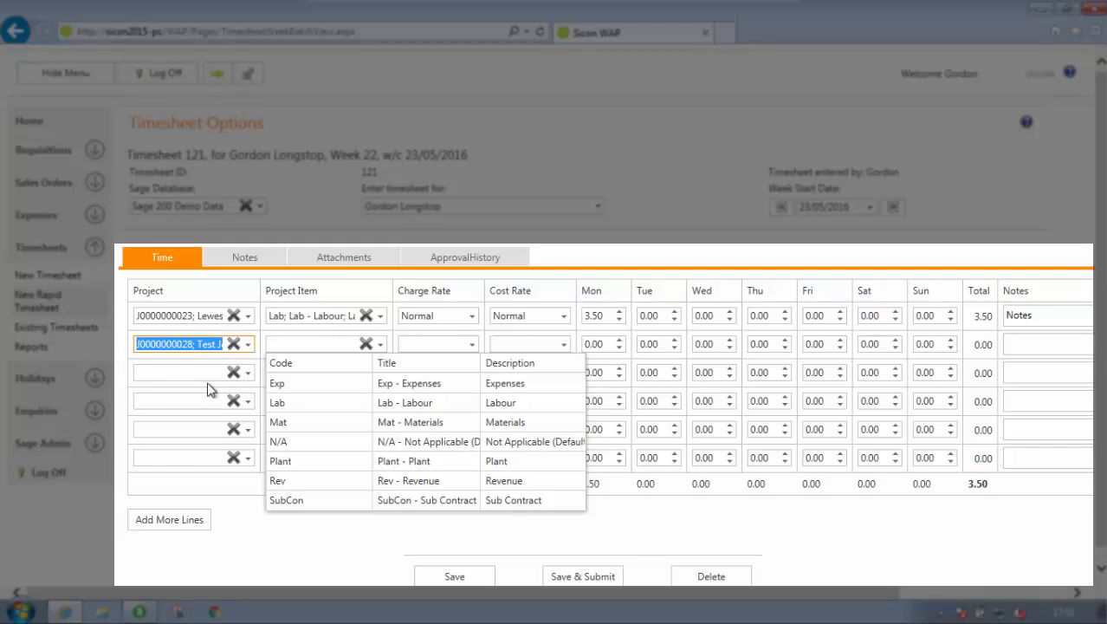
click(304, 403)
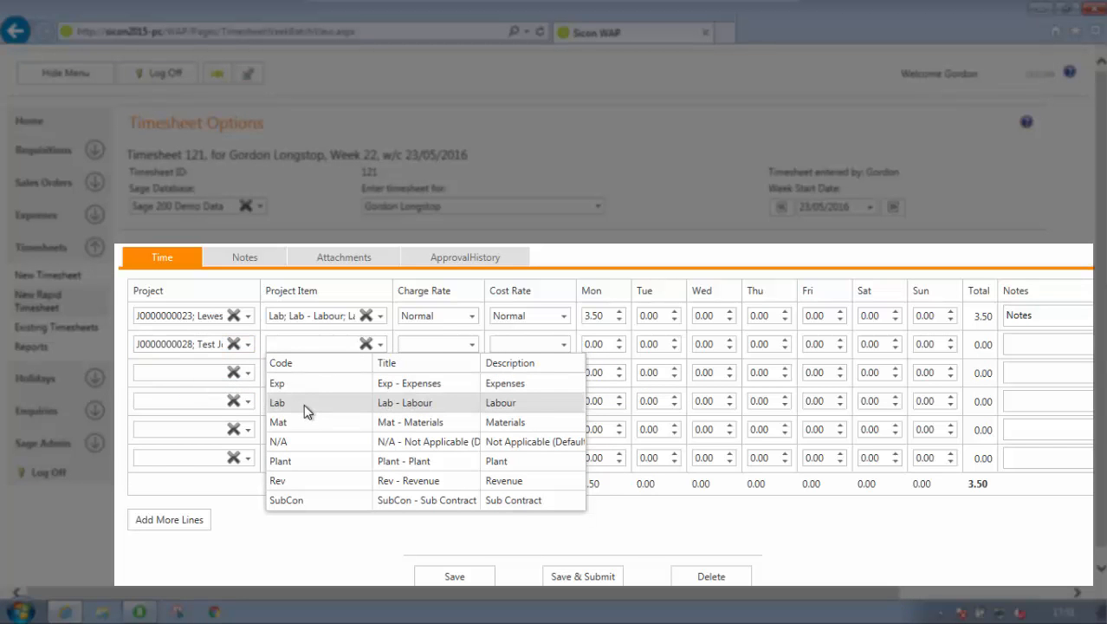
Set the charge rate and cost rate of the Test Job 1 line to Normal
click(410, 345)
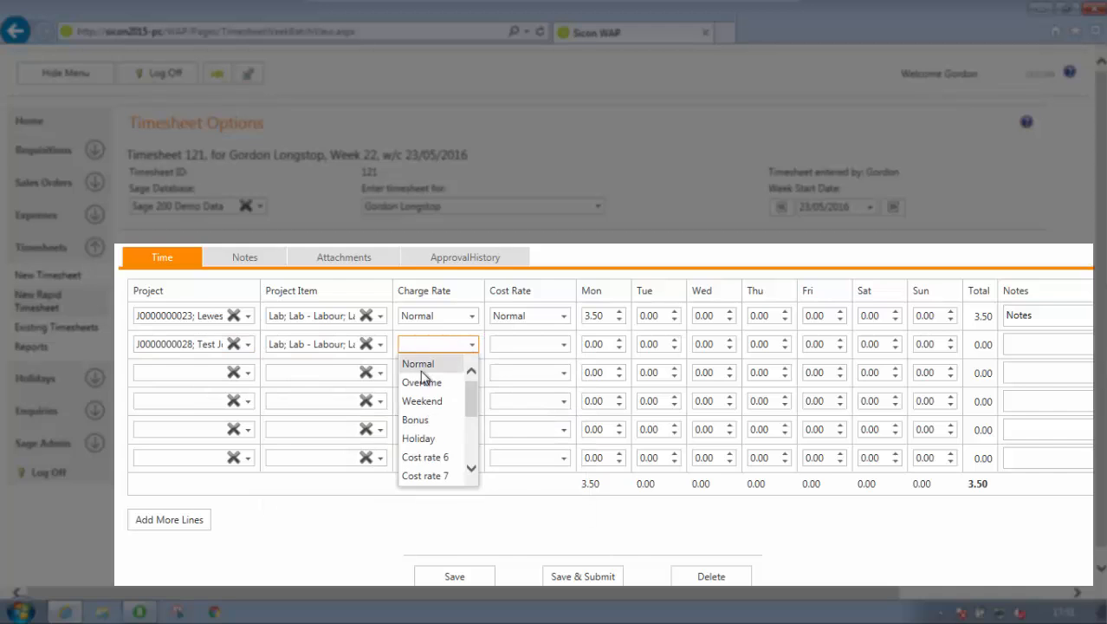
click(418, 365)
click(519, 346)
click(524, 366)
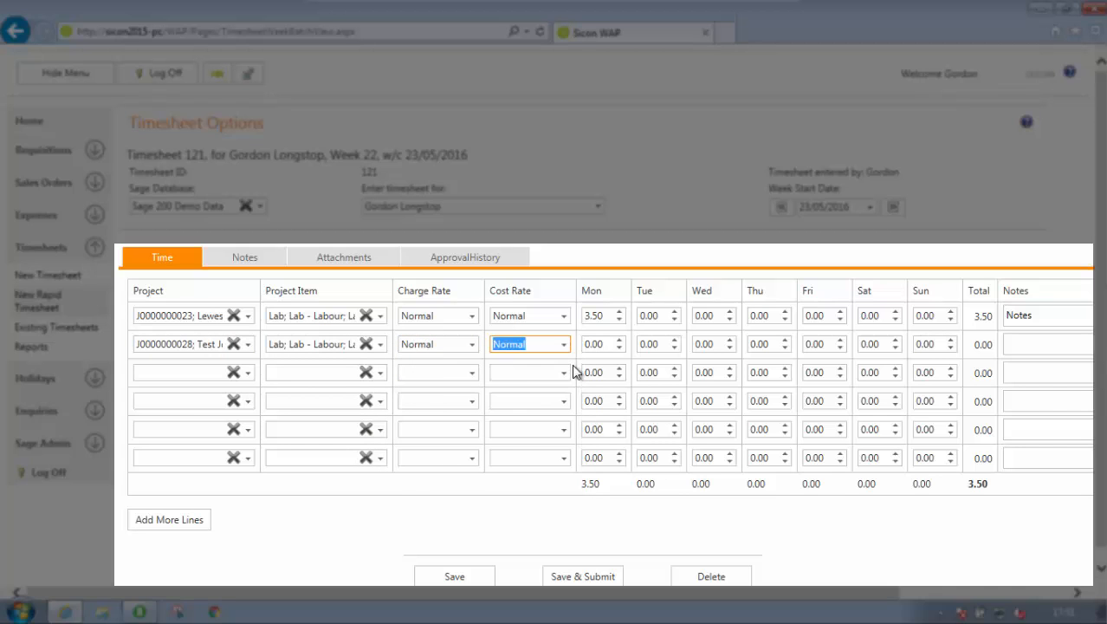
Enter 4 hours for Monday and 8 hours for each day from Tuesday to Friday on the Test Job 1 line
key(Tab)
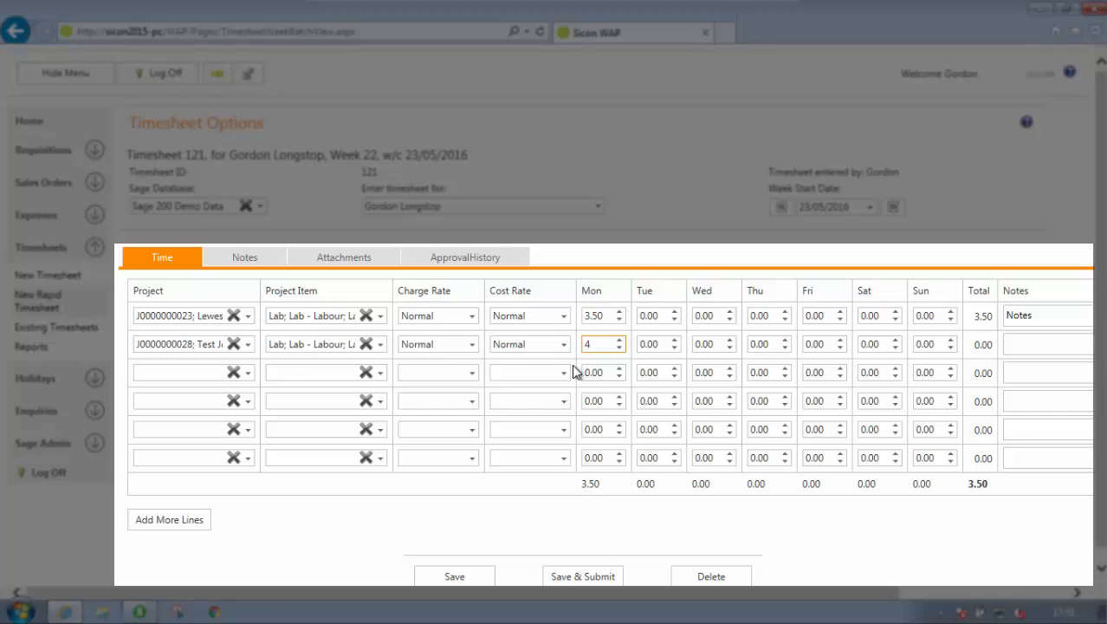
key(Tab)
text(8)
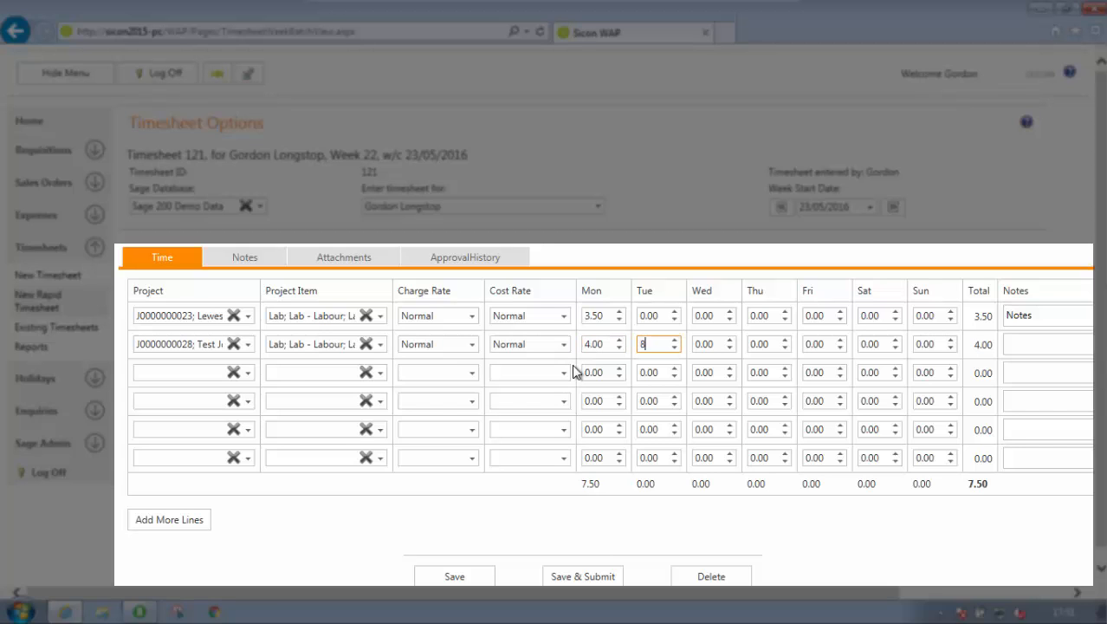
key(Tab)
text(8)
key(Tab)
text(8)
key(Tab)
text(8)
Add the note "Notes" to the Test Job 1 line, leaving the weekend hours empty
key(Tab)
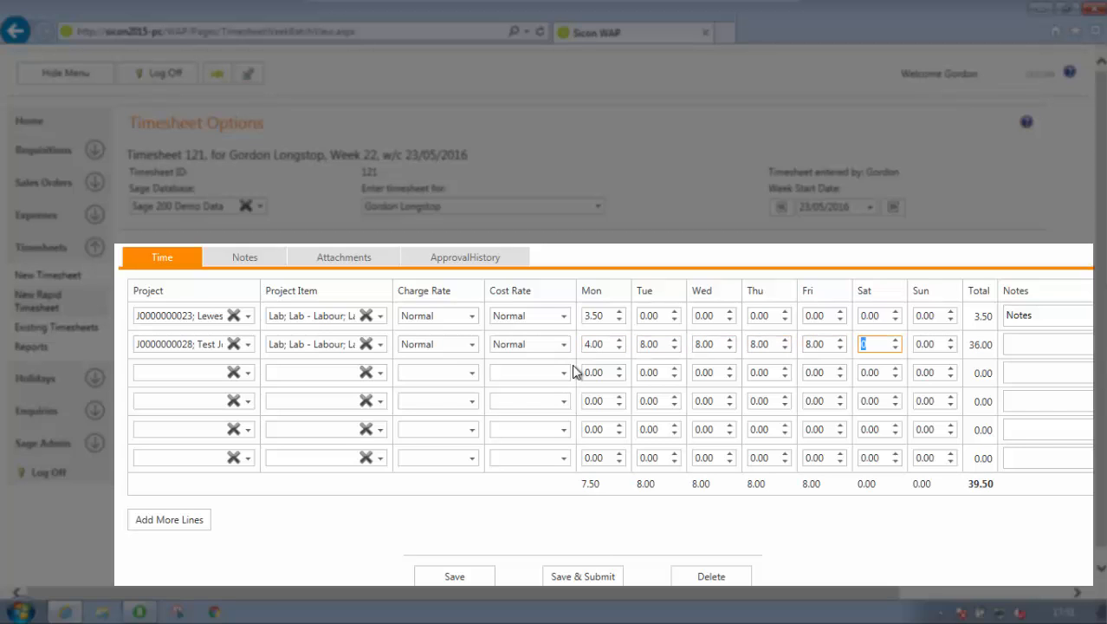
key(Tab)
key(Tab)
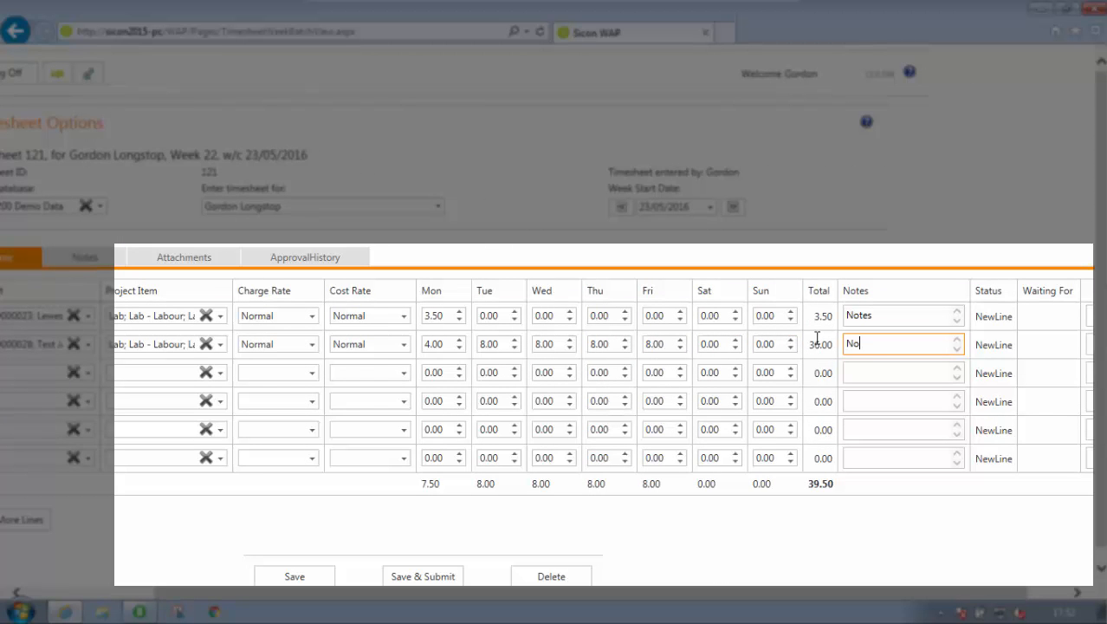
key(Tab)
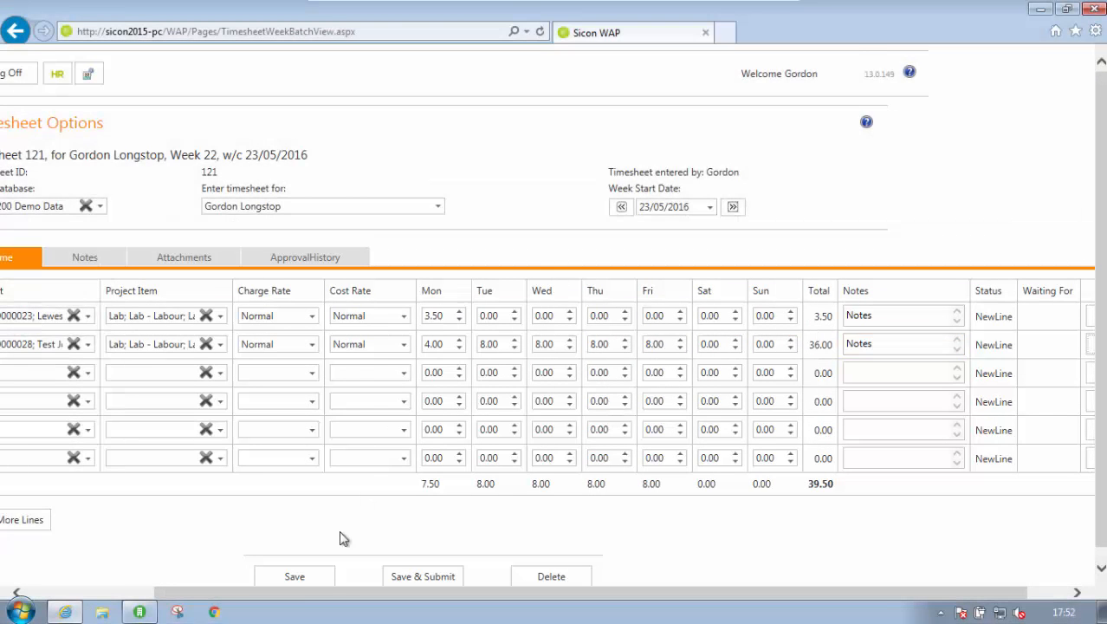
Save the rapid timesheet for the week commencing 23/05/2016 and submit it for approval
click(305, 576)
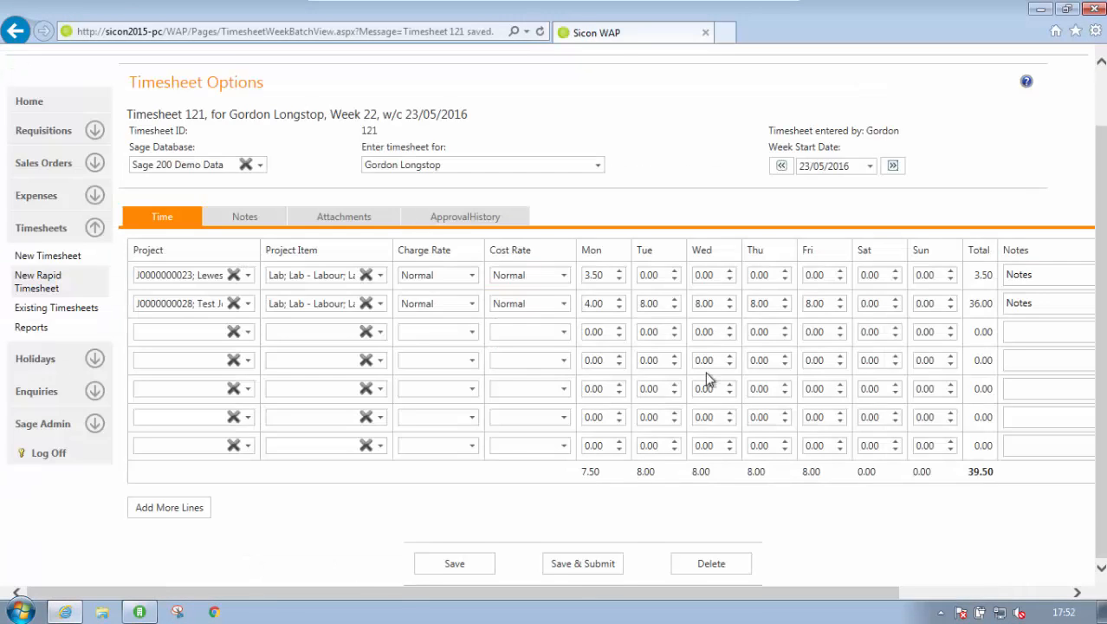
click(589, 565)
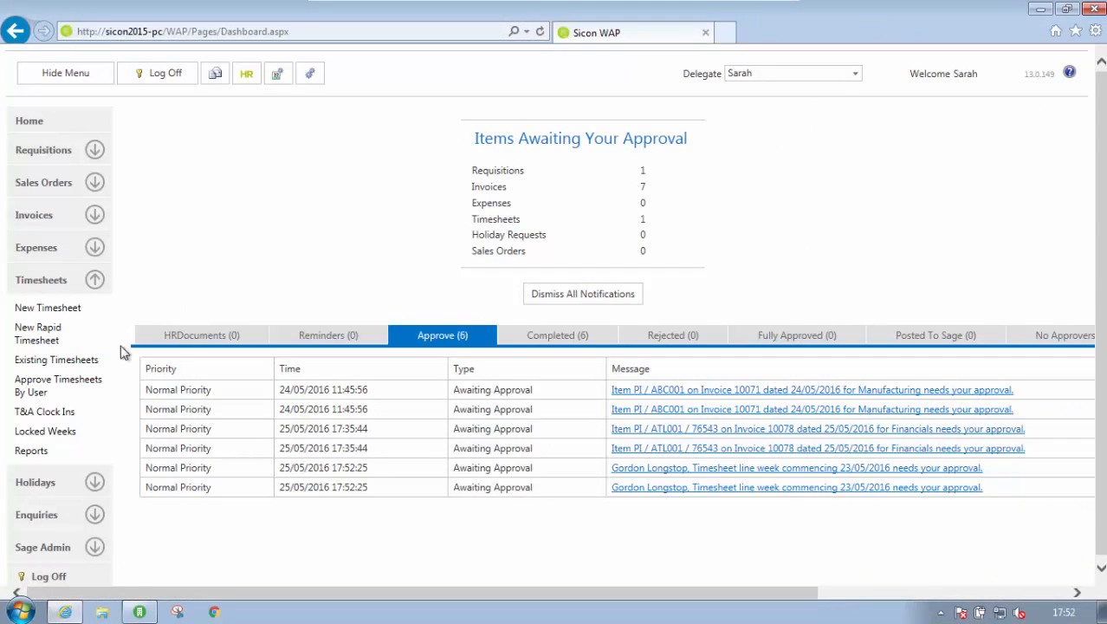
As the approver, open the timesheets awaiting approval by user and expand the employee's timesheet 121 to show its lines
click(52, 385)
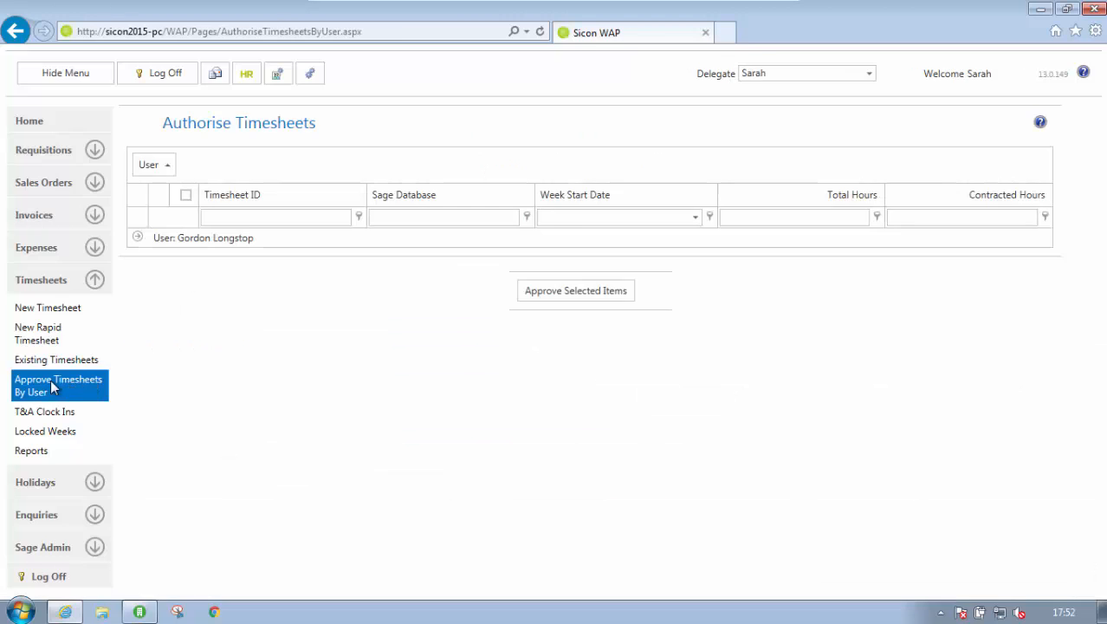
click(207, 245)
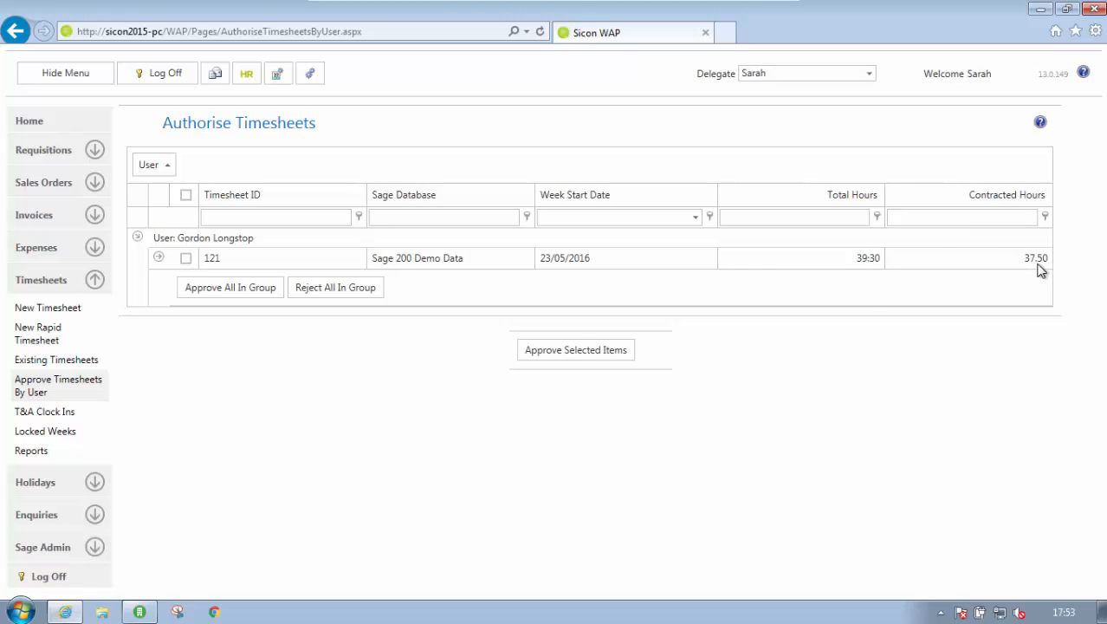
click(158, 257)
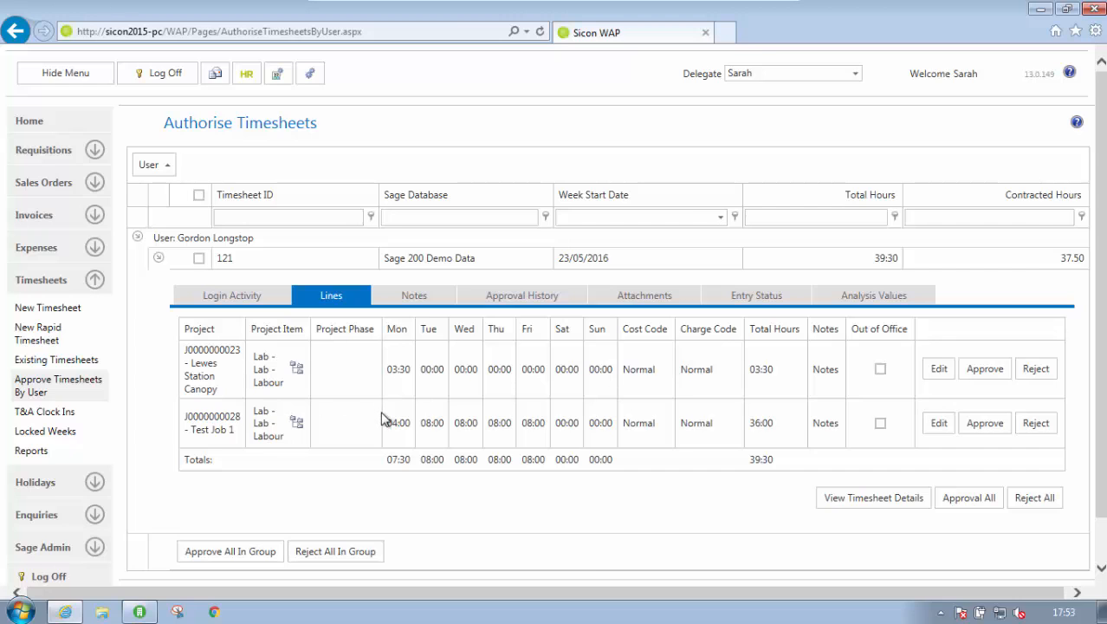
Review timesheet 121's notes, approval history, attachments, analysis values and login activity
click(416, 299)
click(551, 301)
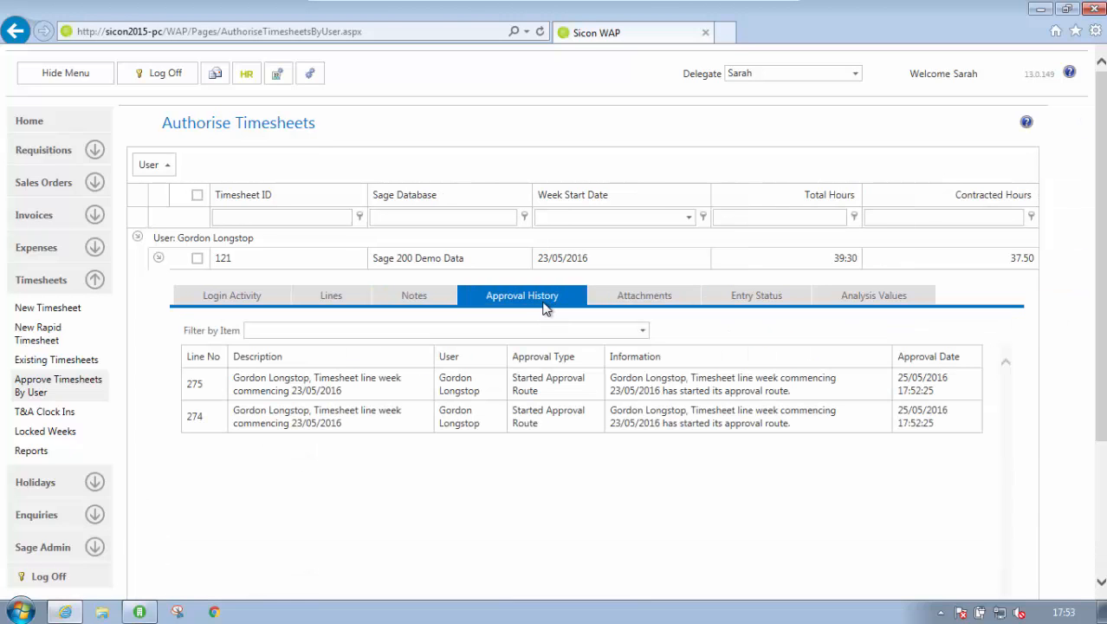
click(641, 306)
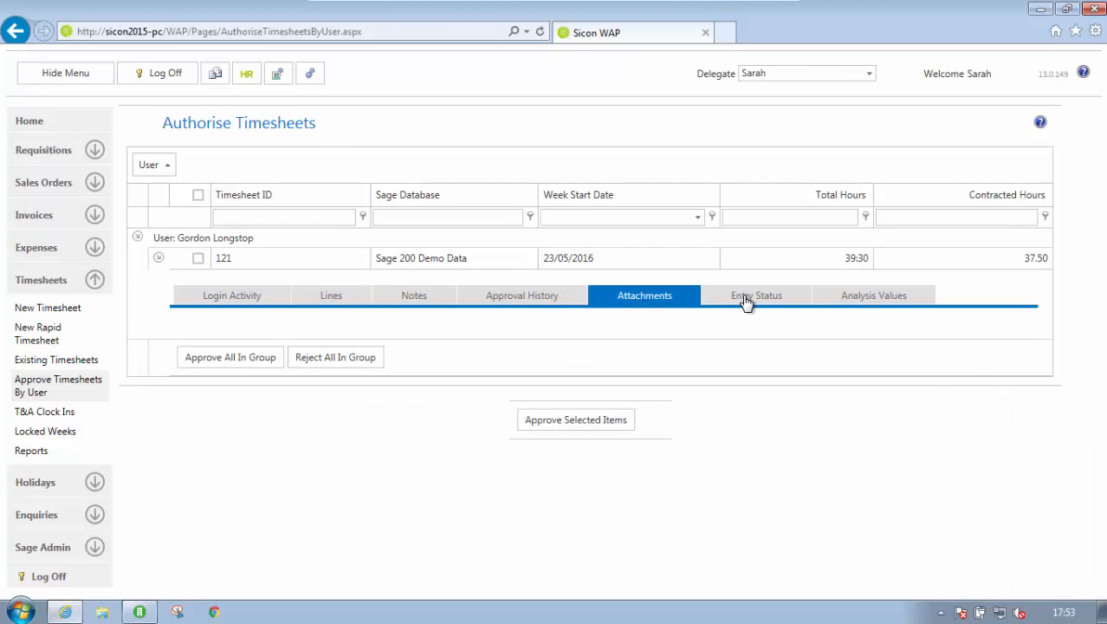
click(874, 295)
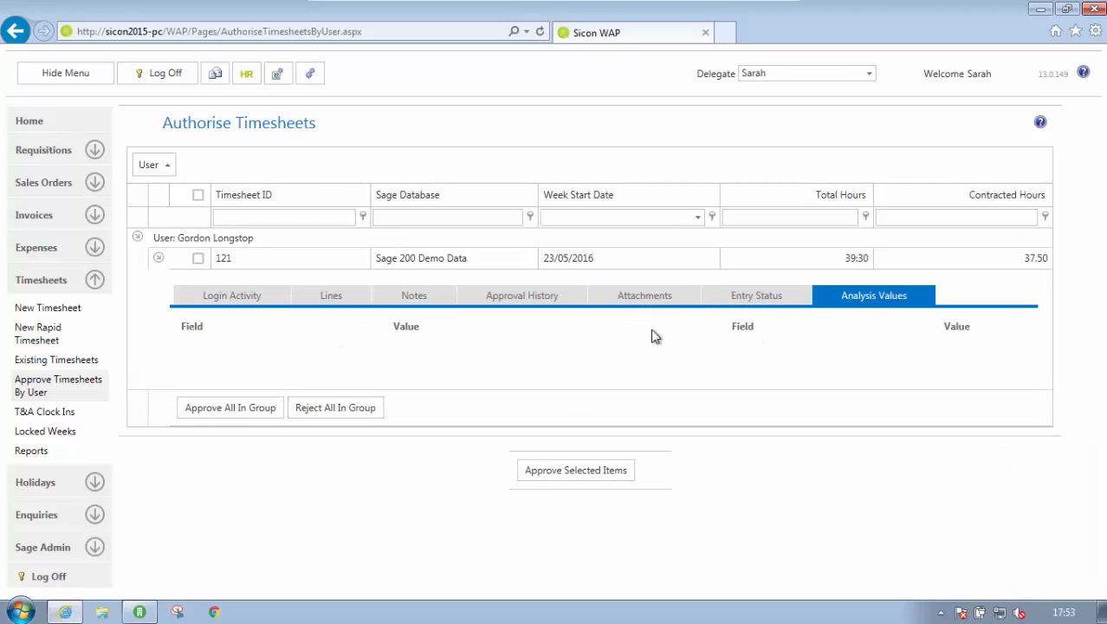
click(242, 303)
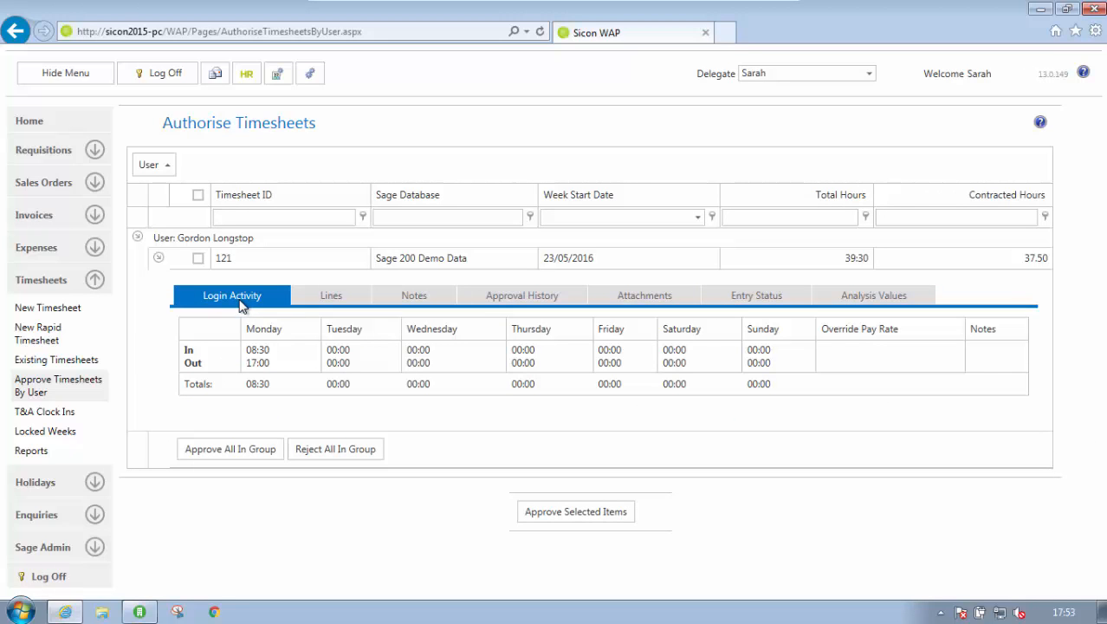